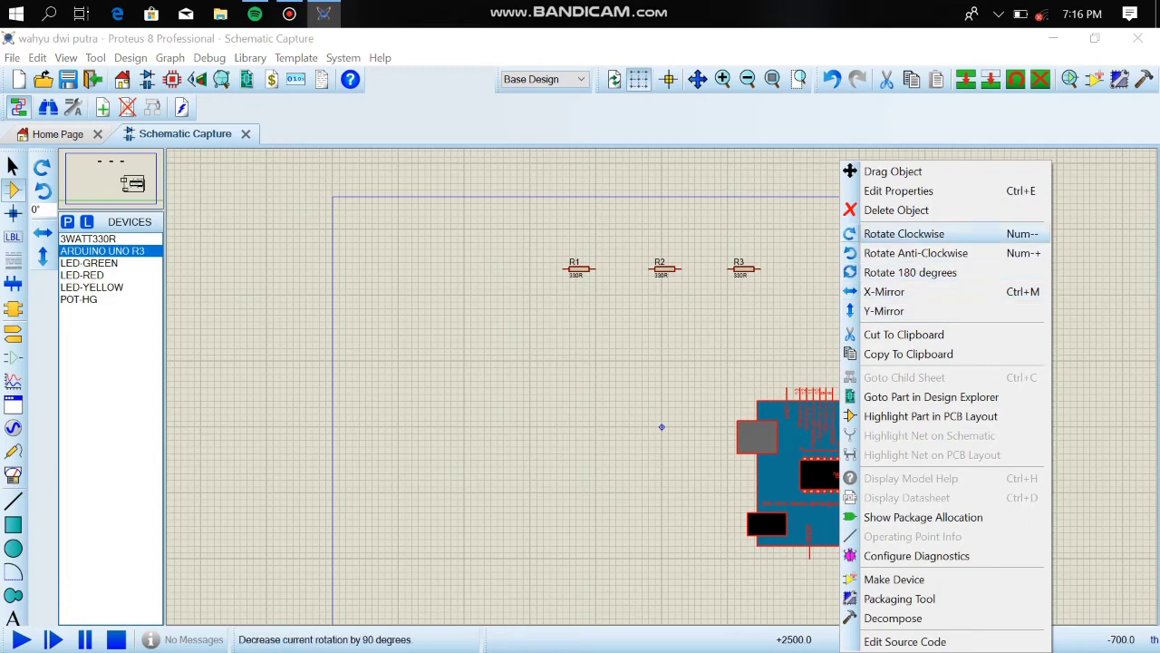
Rotate the Arduino Uno R3 clockwise and place a green LED below resistor R3
{"action": "left_click", "coordinate": [904, 234]}
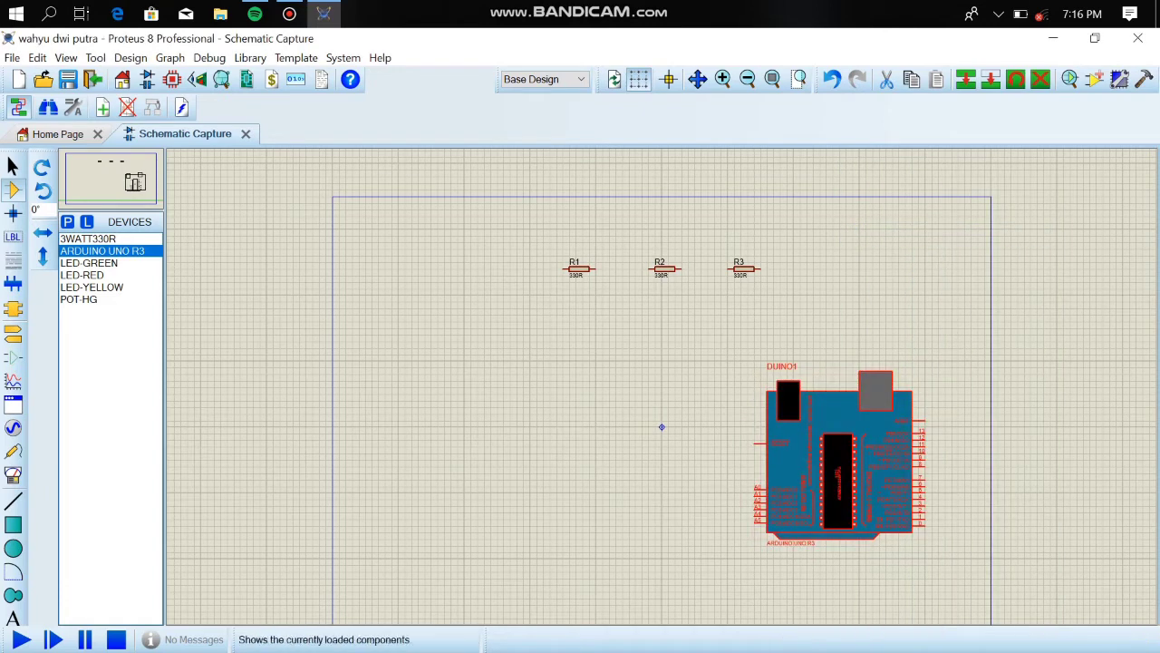
{"action": "left_click", "coordinate": [89, 262]}
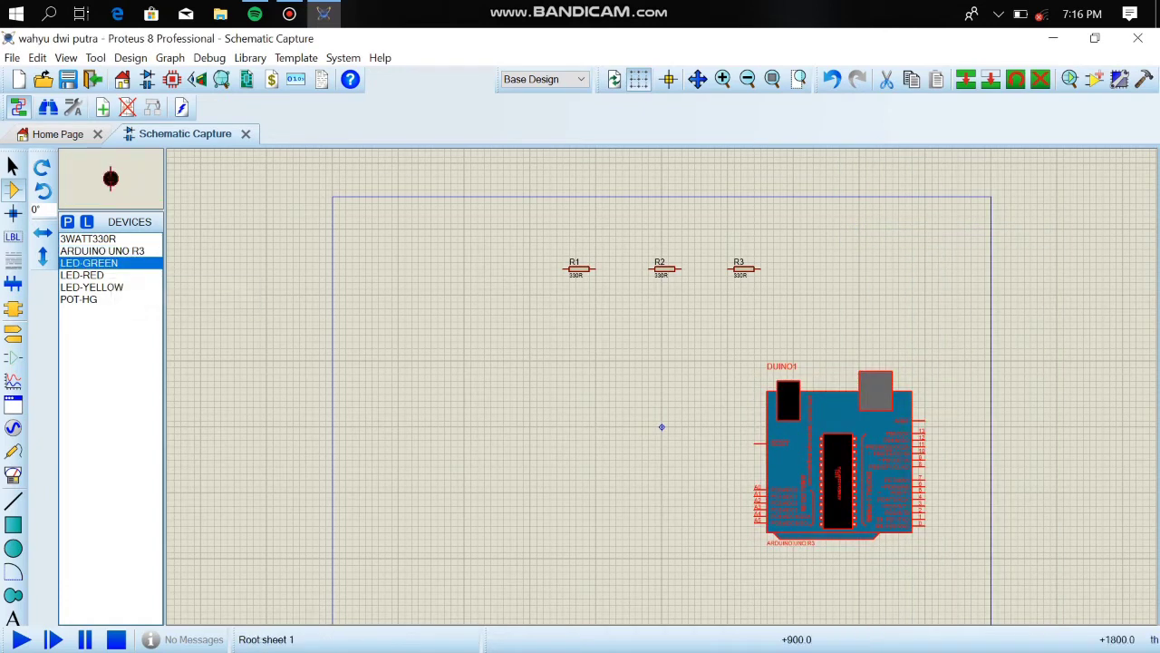
{"action": "left_click", "coordinate": [727, 308]}
{"action": "left_click", "coordinate": [727, 308]}
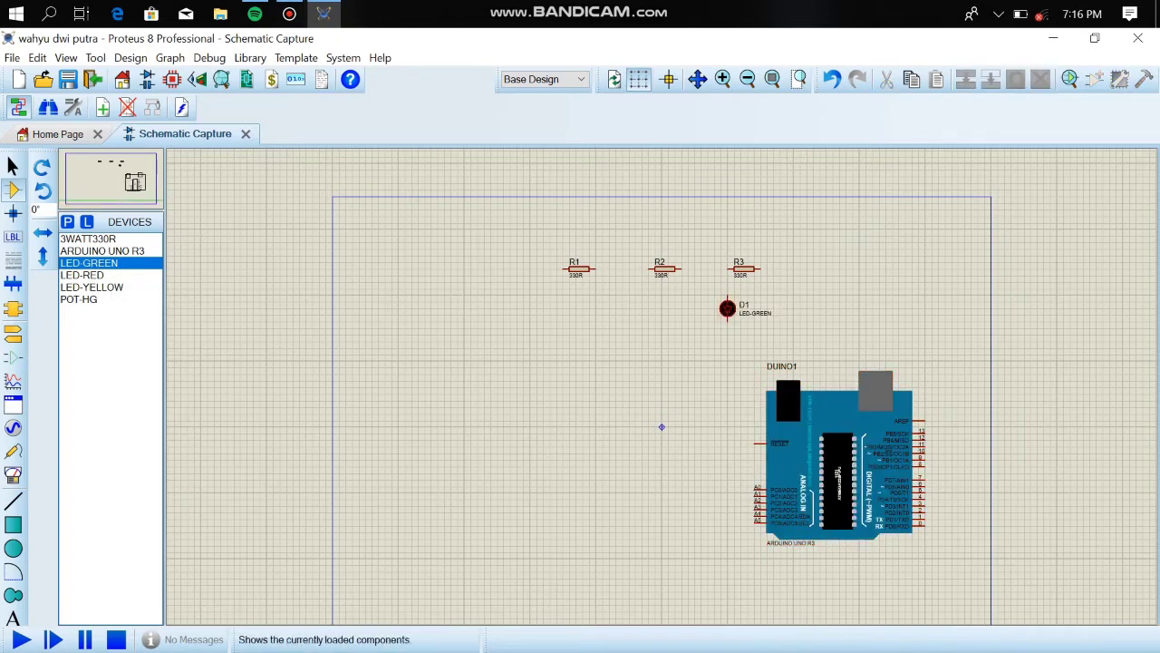
Place a red LED below resistor R2 and a yellow LED below resistor R1
{"action": "left_click", "coordinate": [82, 275]}
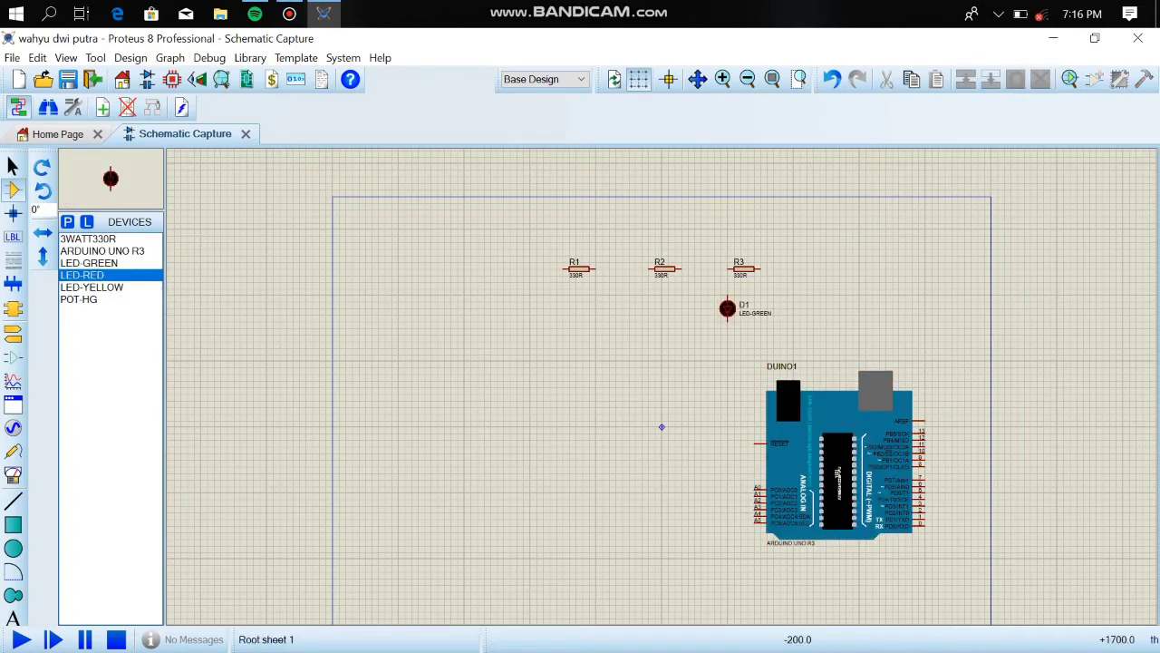
{"action": "left_click", "coordinate": [649, 314]}
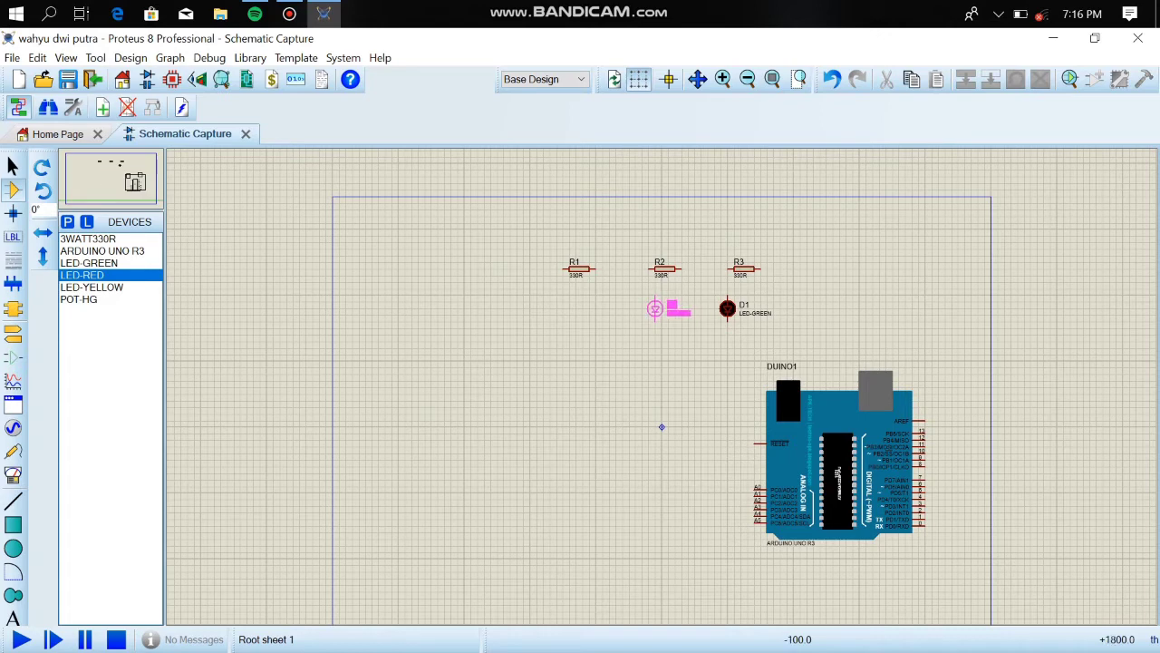
{"action": "left_click", "coordinate": [649, 315]}
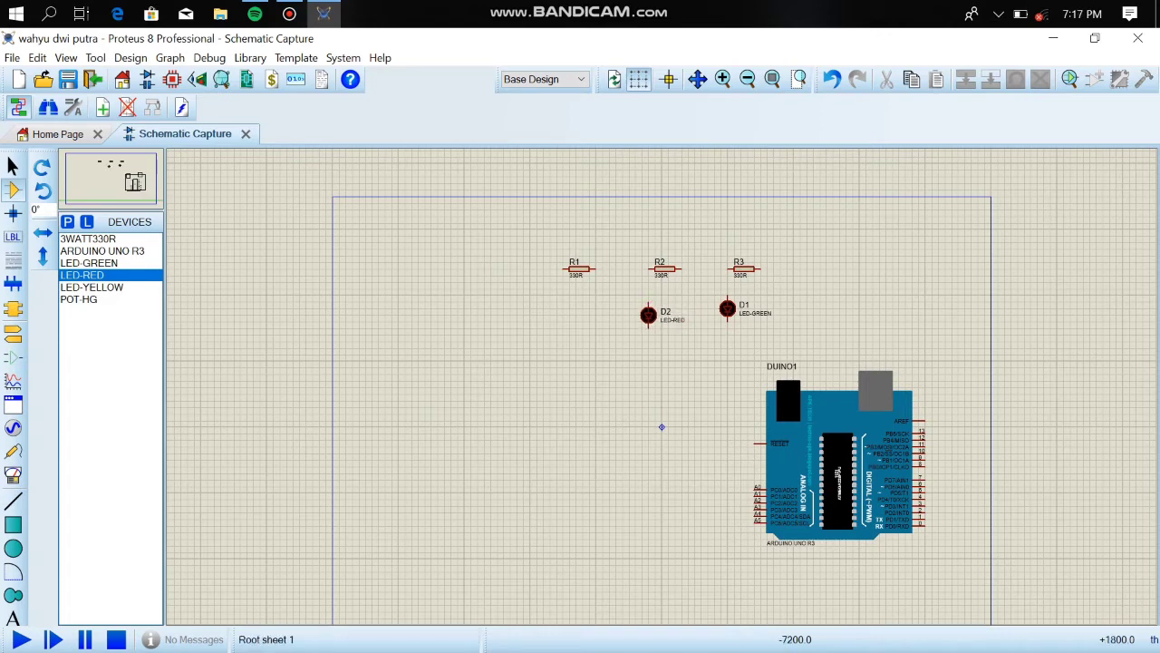
{"action": "left_click", "coordinate": [91, 286]}
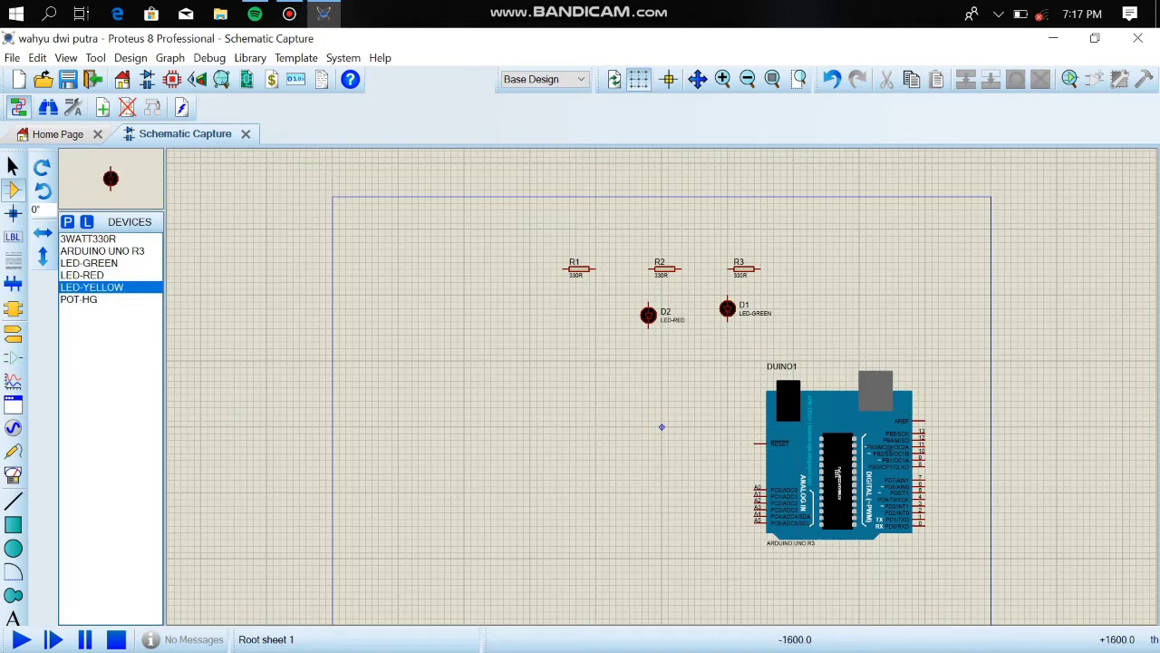
{"action": "left_click", "coordinate": [563, 315]}
{"action": "left_click", "coordinate": [563, 315]}
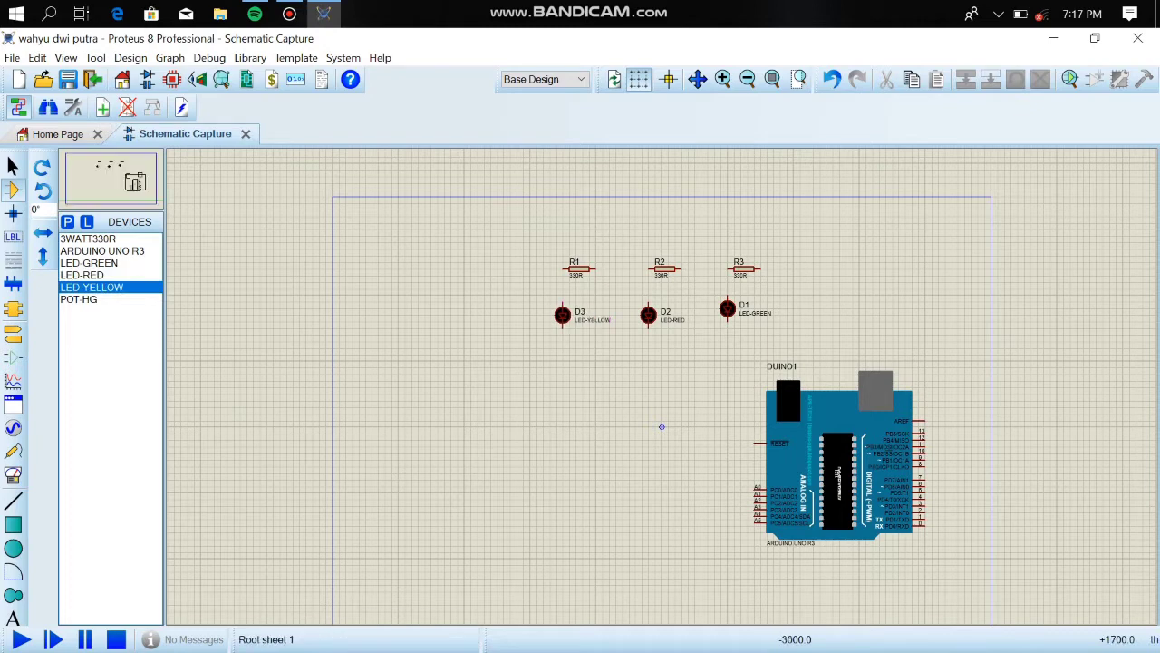
Place a POT-HG potentiometer below the yellow LED and wire each resistor to the LED beneath it
{"action": "left_click", "coordinate": [79, 299]}
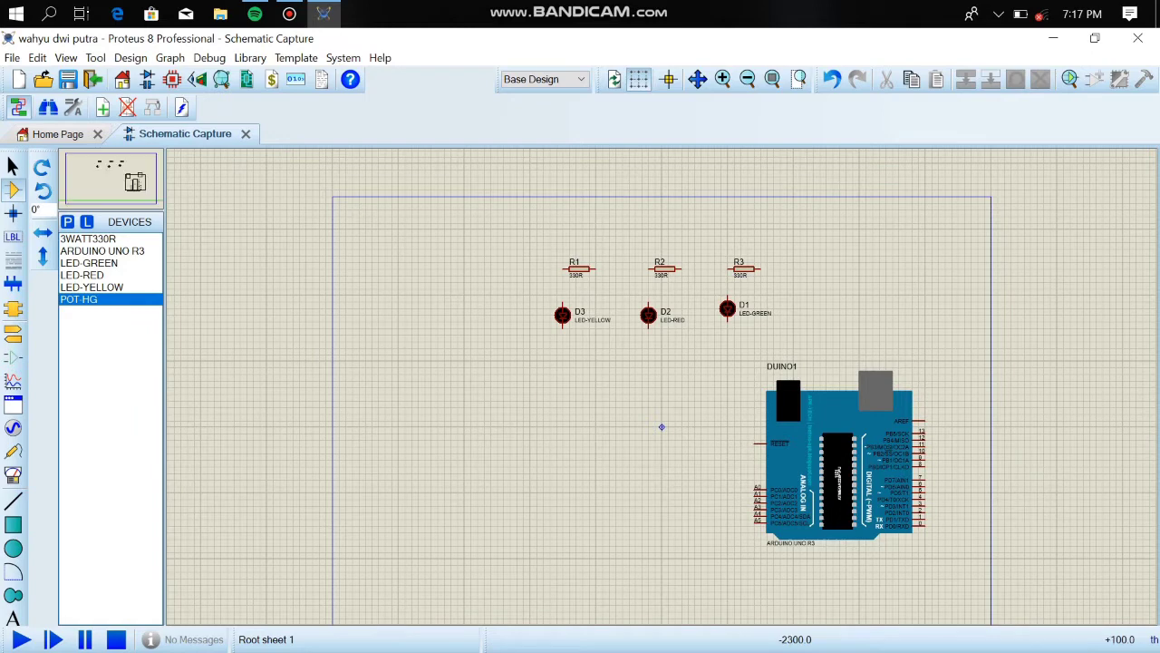
{"action": "left_click", "coordinate": [509, 420]}
{"action": "left_click", "coordinate": [563, 269]}
{"action": "left_click", "coordinate": [563, 301]}
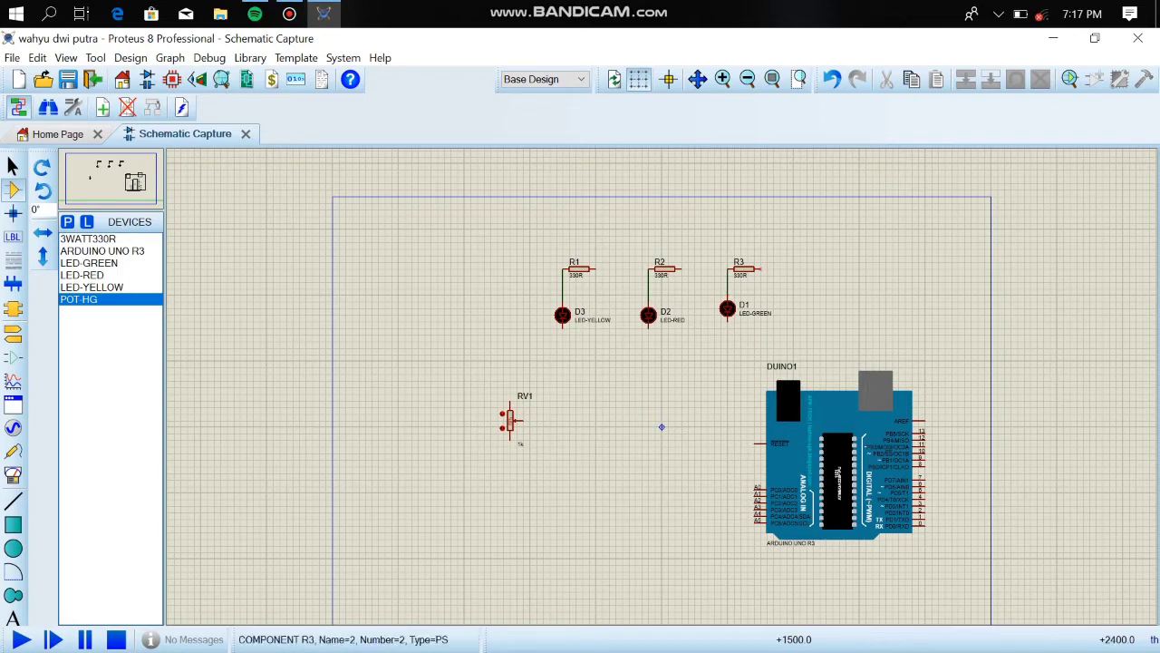
Wire the free ends of R3, R2 and R1 to Arduino digital pins 1, 2 and 3 respectively
{"action": "left_click", "coordinate": [759, 268]}
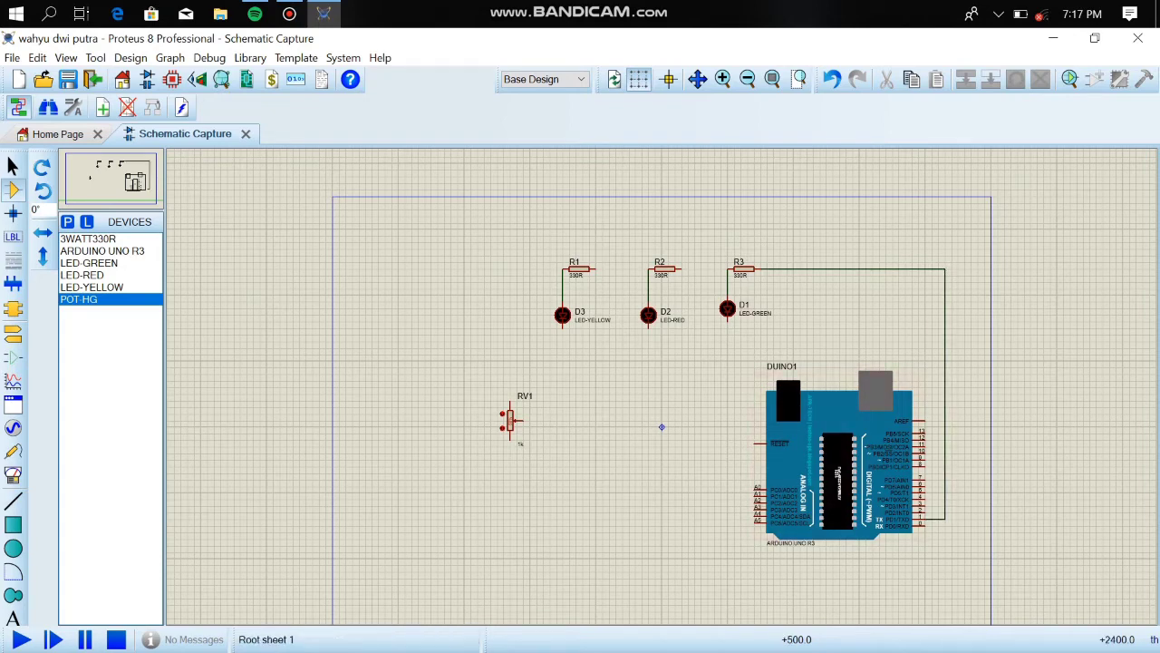
{"action": "left_click", "coordinate": [682, 269]}
{"action": "key", "text": "Escape"}
{"action": "left_click", "coordinate": [681, 269]}
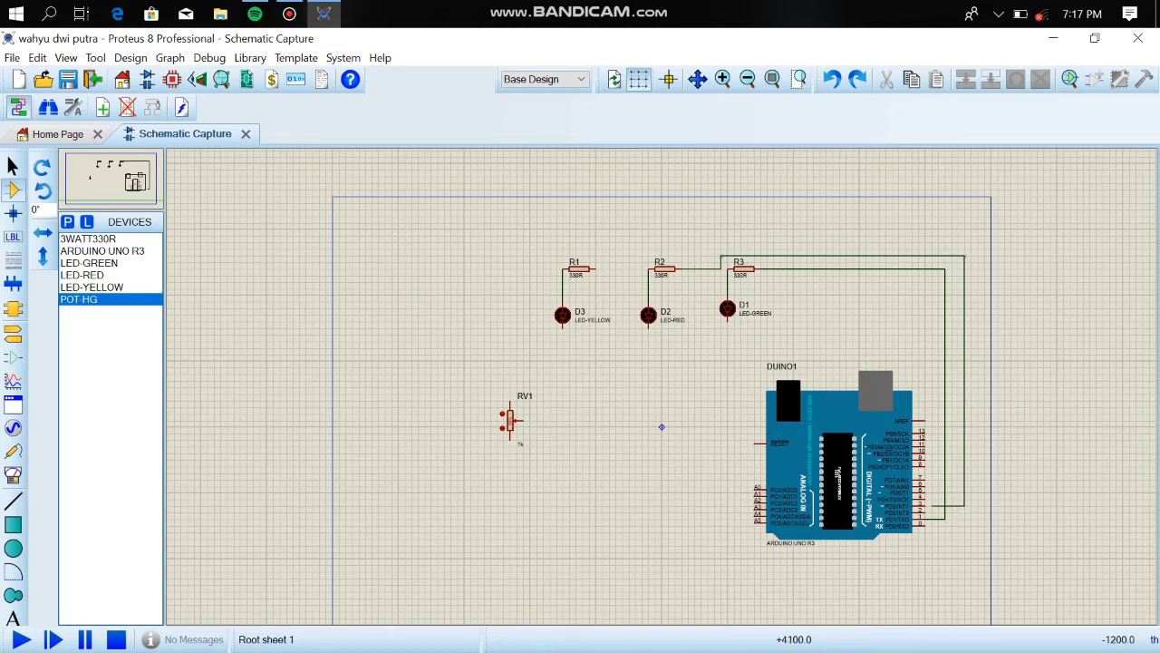
{"action": "left_click", "coordinate": [926, 513]}
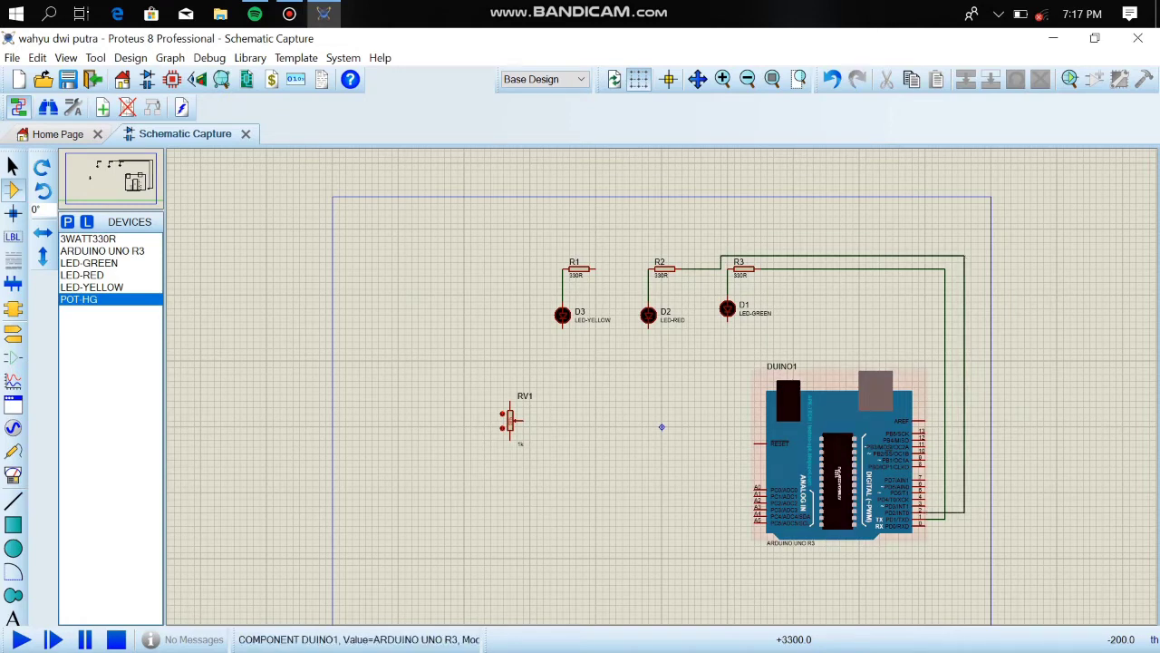
{"action": "left_click", "coordinate": [596, 268]}
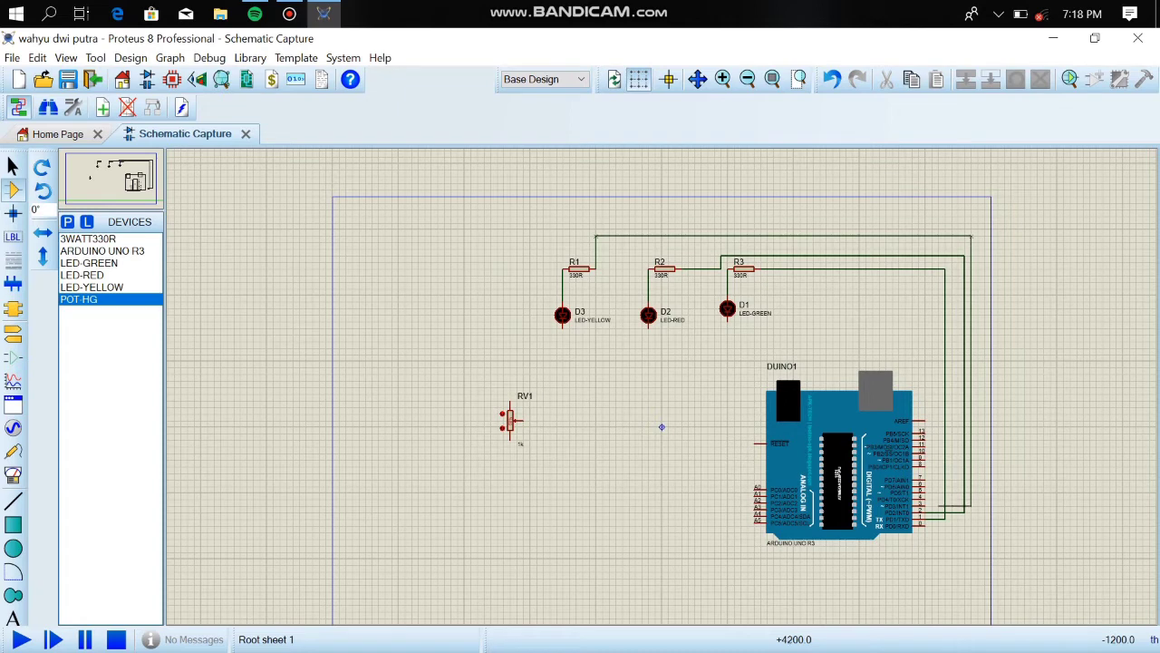
{"action": "left_click", "coordinate": [921, 505]}
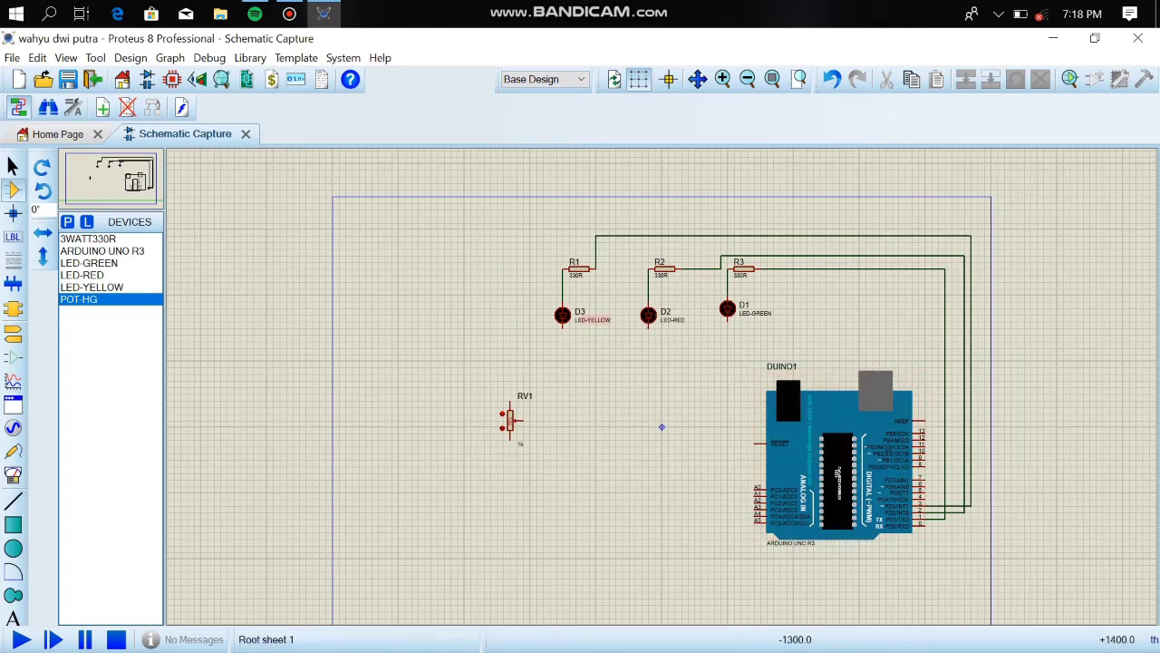
Join the lower ends of the yellow, red and green LEDs with a common wire
{"action": "left_click", "coordinate": [562, 327]}
{"action": "left_click", "coordinate": [648, 327]}
{"action": "left_click", "coordinate": [648, 341]}
{"action": "left_click", "coordinate": [734, 342]}
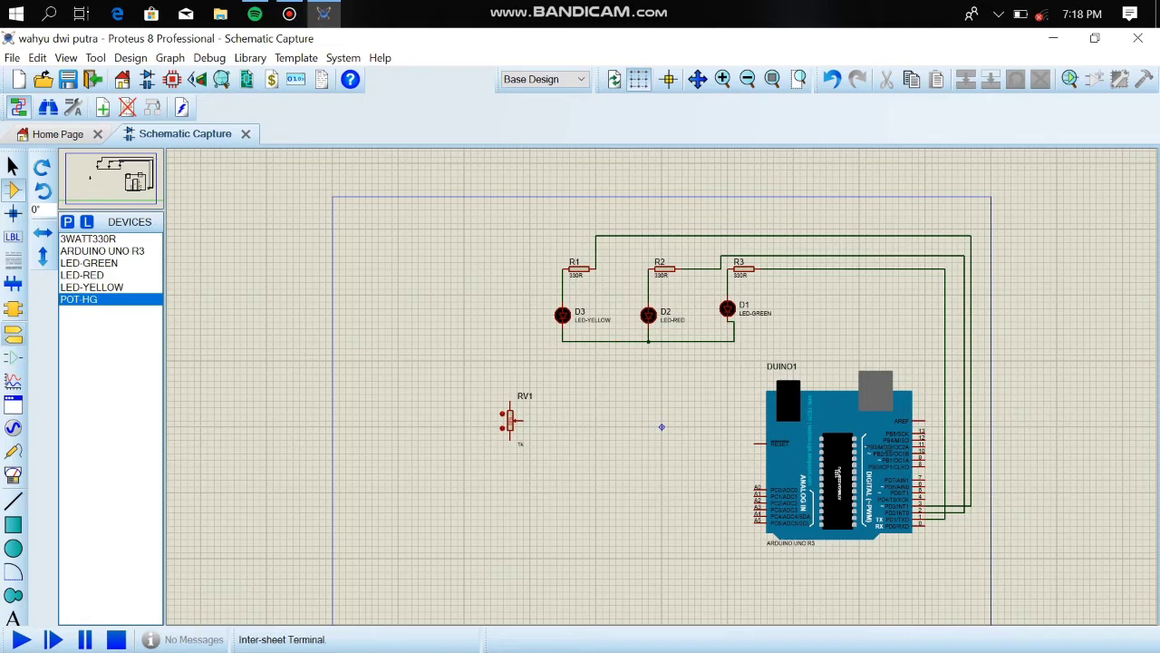
Place ground terminals below the potentiometer and below the yellow LED, plus a power terminal above the potentiometer
{"action": "left_click", "coordinate": [13, 333]}
{"action": "left_click", "coordinate": [82, 299]}
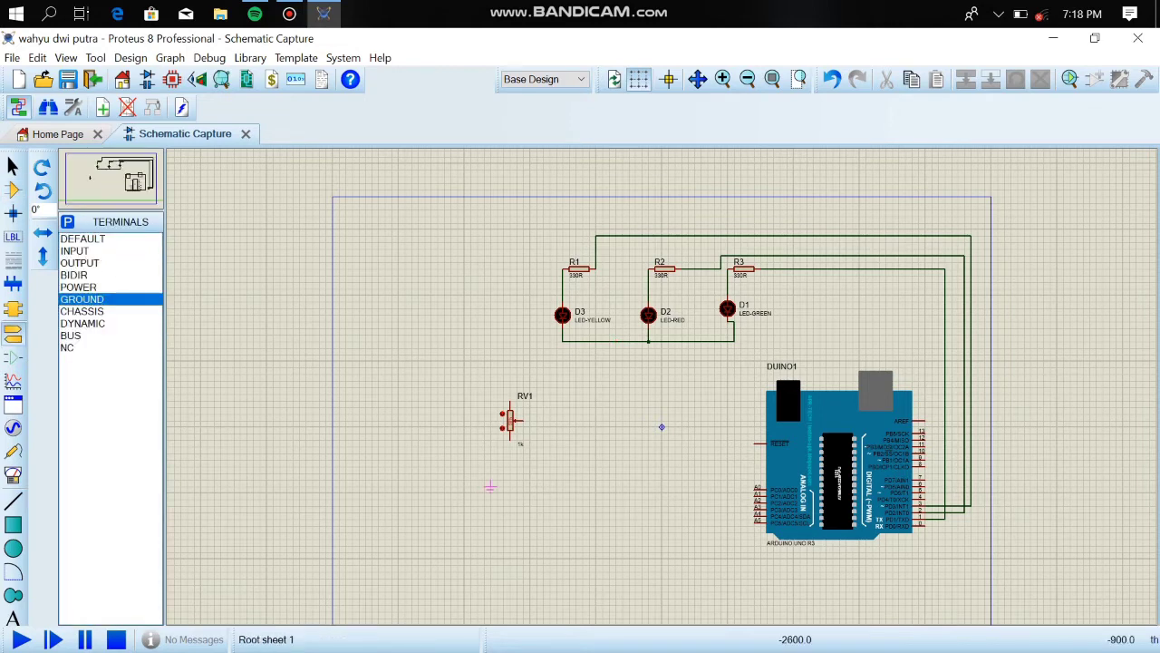
{"action": "left_click", "coordinate": [509, 487]}
{"action": "left_click", "coordinate": [576, 374]}
{"action": "left_click", "coordinate": [78, 286]}
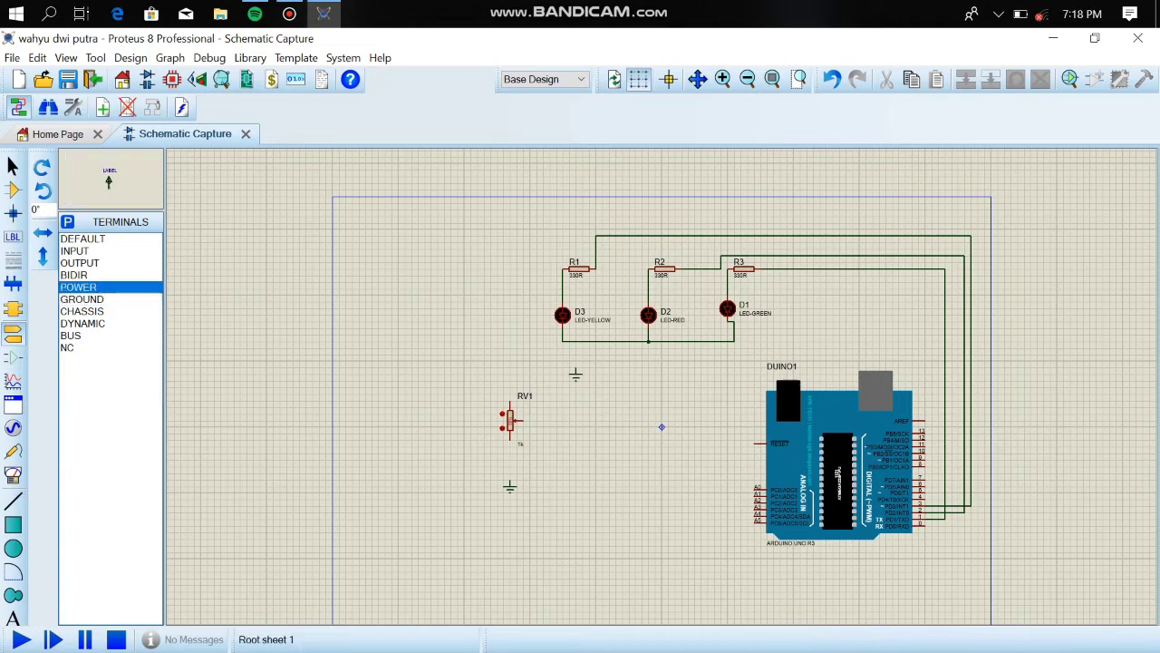
{"action": "left_click", "coordinate": [504, 367]}
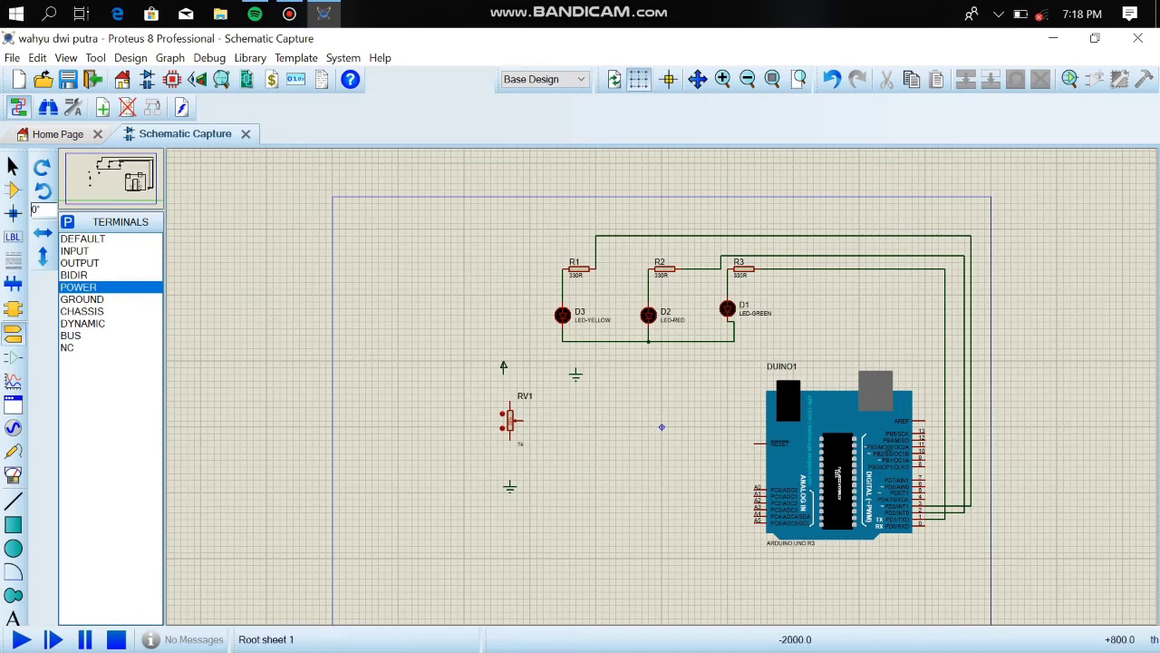
Wire the potentiometer's lower end to ground, its wiper to Arduino pin A0, and its upper end to the power terminal
{"action": "left_click", "coordinate": [510, 481]}
{"action": "left_click", "coordinate": [510, 441]}
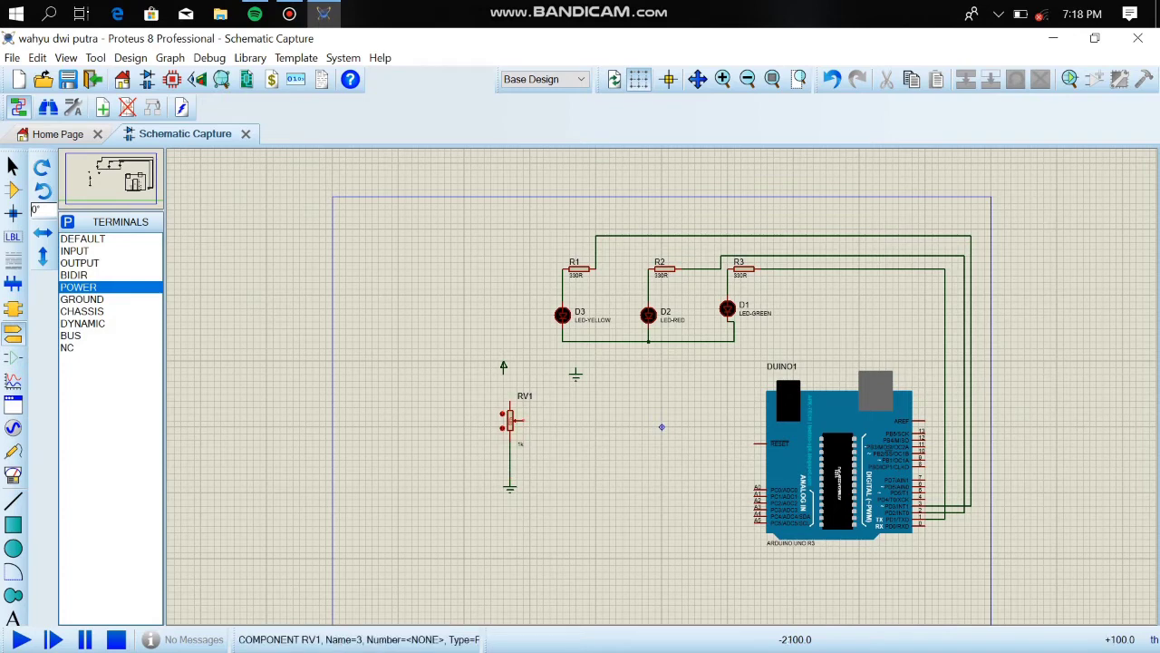
{"action": "left_click", "coordinate": [520, 420]}
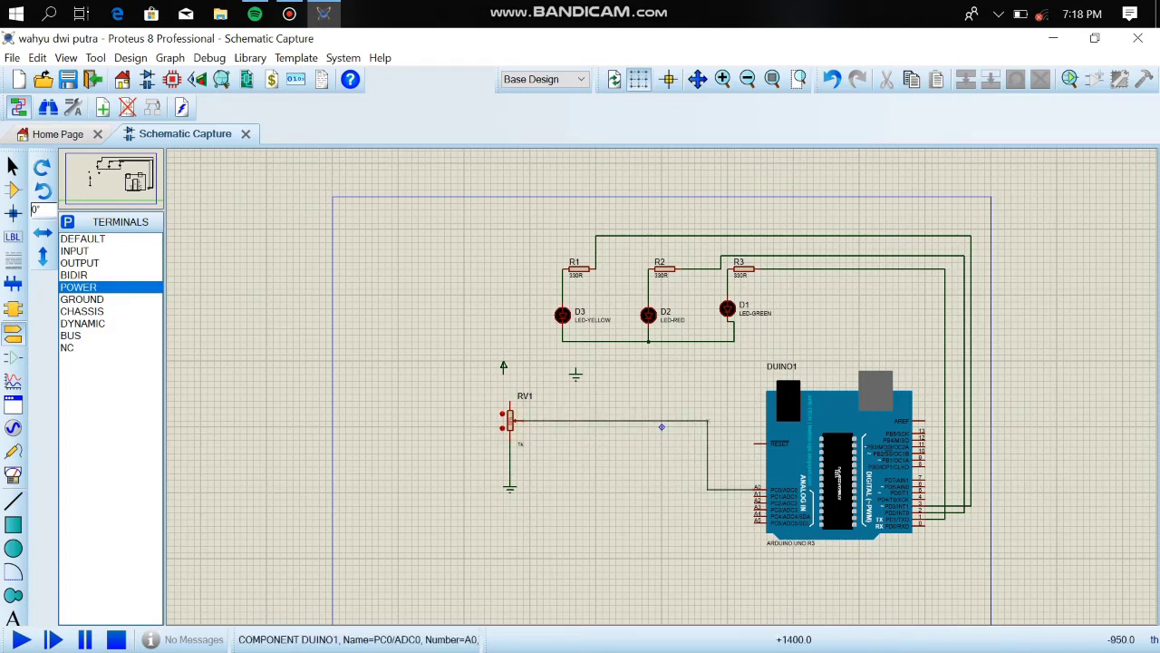
{"action": "left_click", "coordinate": [755, 489]}
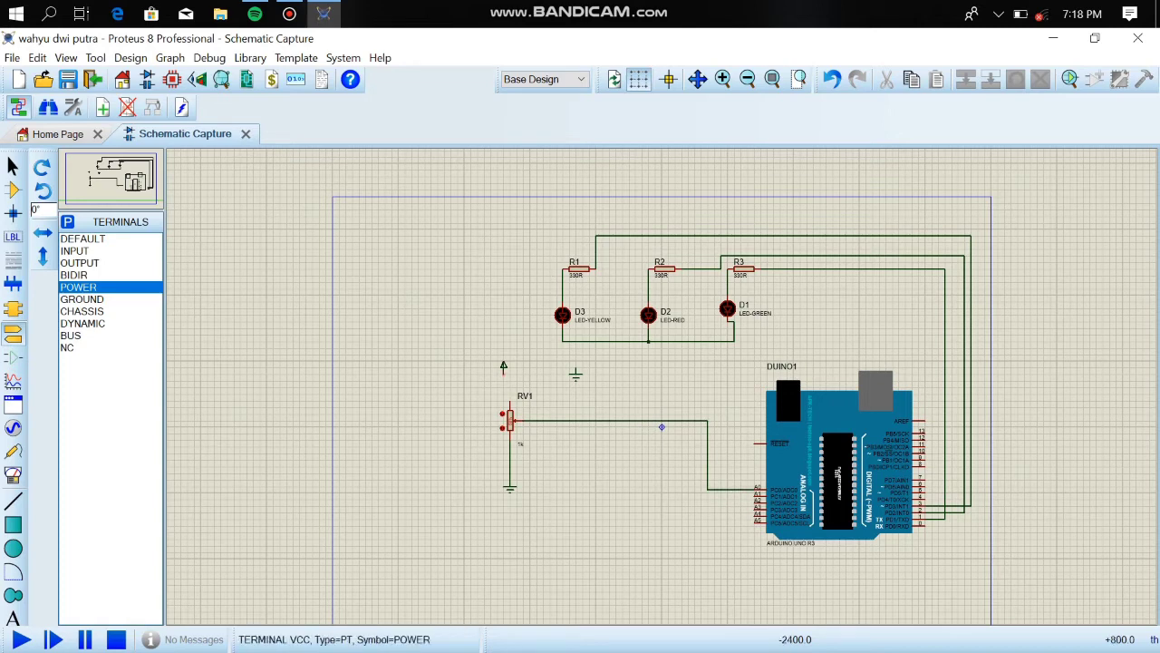
{"action": "left_click", "coordinate": [504, 372]}
{"action": "left_click", "coordinate": [510, 403]}
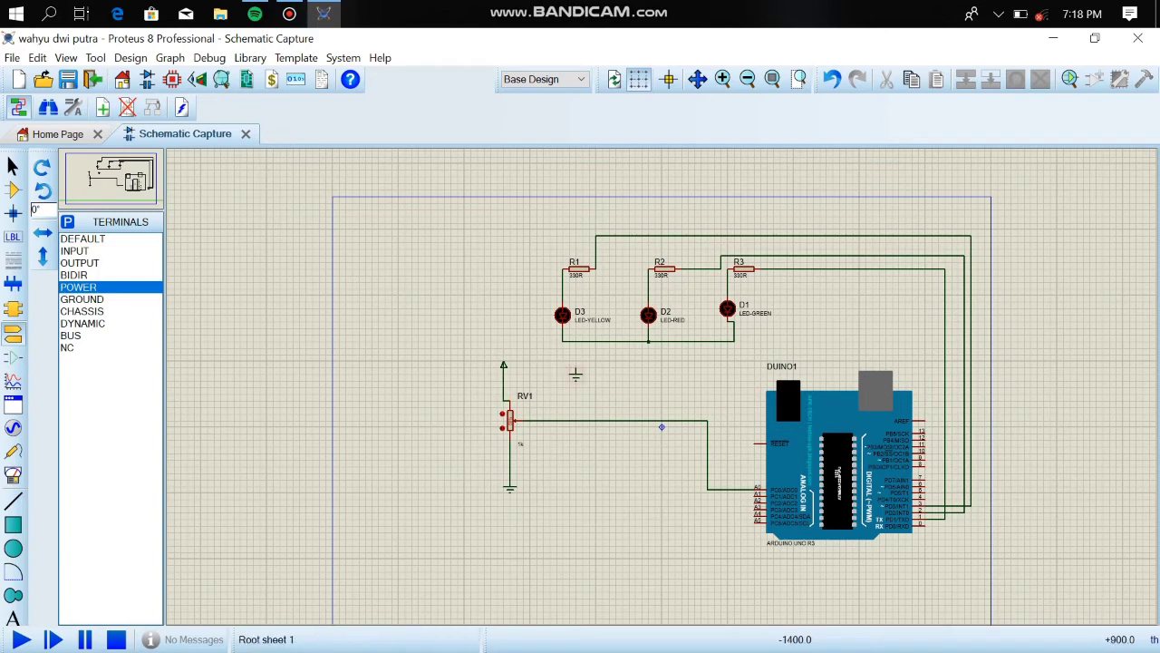
Connect the remaining ground terminal to the common wire of the three LEDs
{"action": "left_click", "coordinate": [576, 362]}
{"action": "left_click", "coordinate": [563, 337]}
{"action": "left_click", "coordinate": [559, 341]}
Open the Arduino's component properties and start browsing for its program file
{"action": "left_click", "coordinate": [827, 434]}
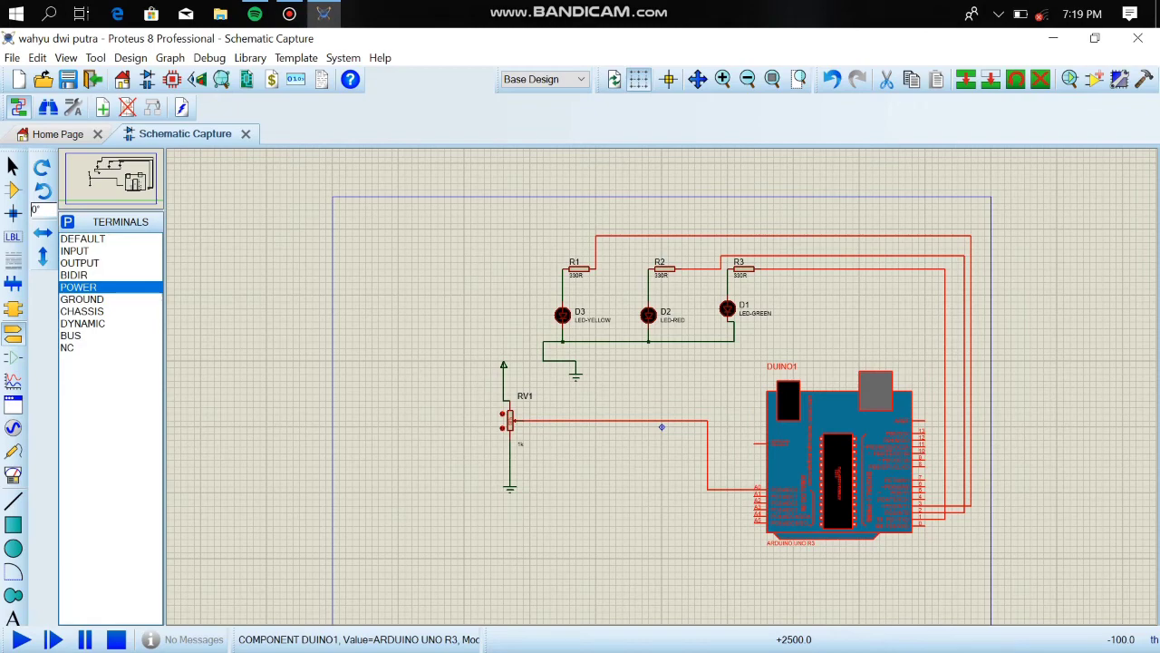
{"action": "double_click", "coordinate": [838, 475]}
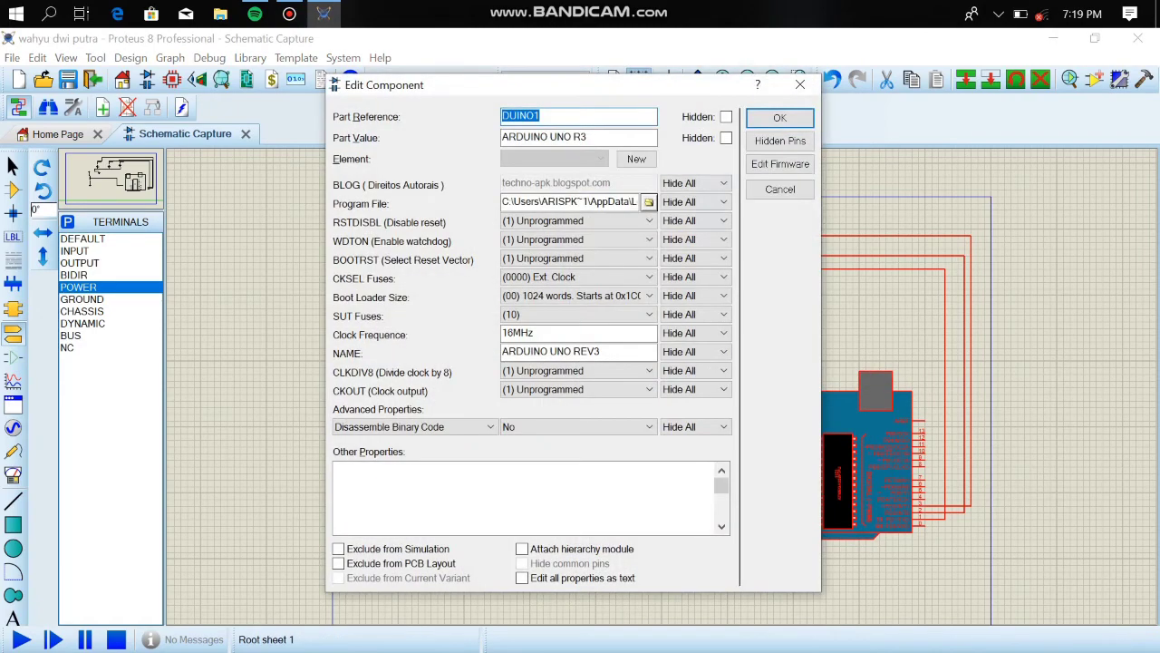
{"action": "left_click", "coordinate": [649, 202]}
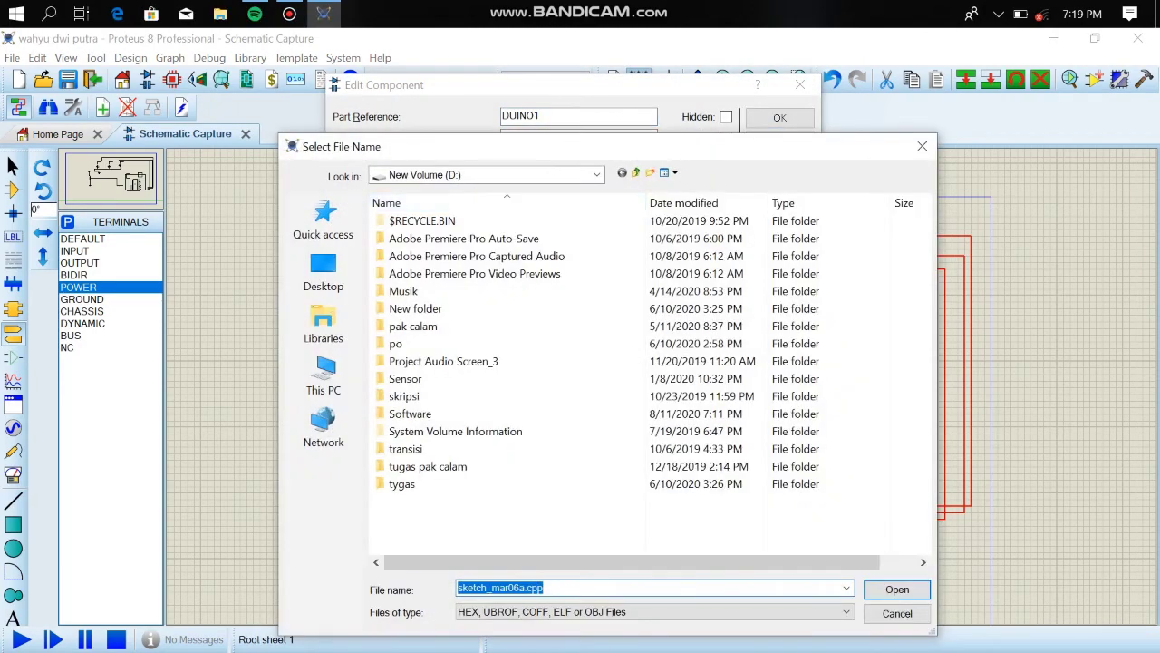
Load sketch_aug11a.ino.with_bootloader.hex from C:\Users\ASUS\AppData\Local\Temp\arduino_build_25574 as the Arduino's program file and apply the properties
{"action": "left_click", "coordinate": [323, 376]}
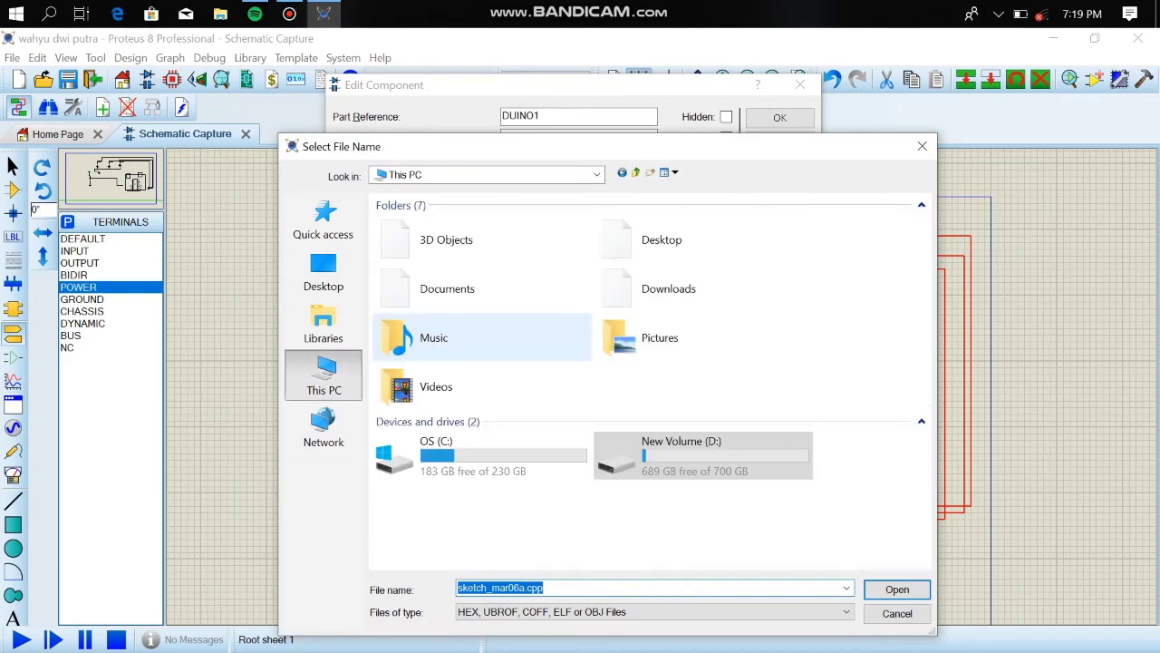
{"action": "double_click", "coordinate": [544, 466]}
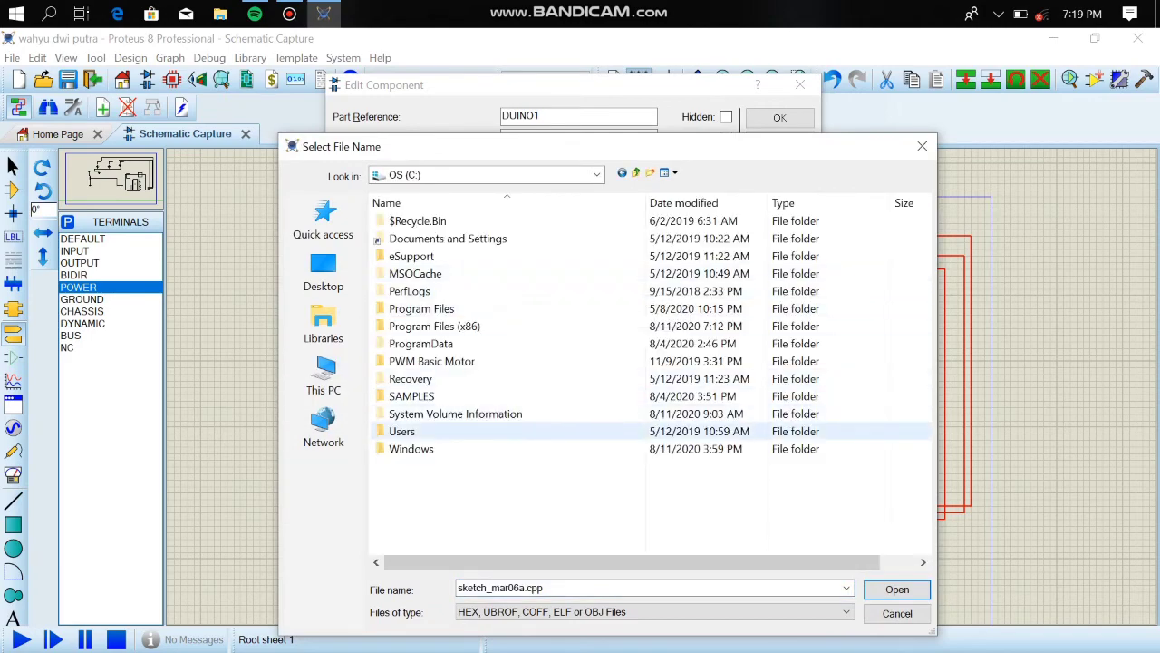
{"action": "double_click", "coordinate": [402, 431]}
{"action": "double_click", "coordinate": [406, 238]}
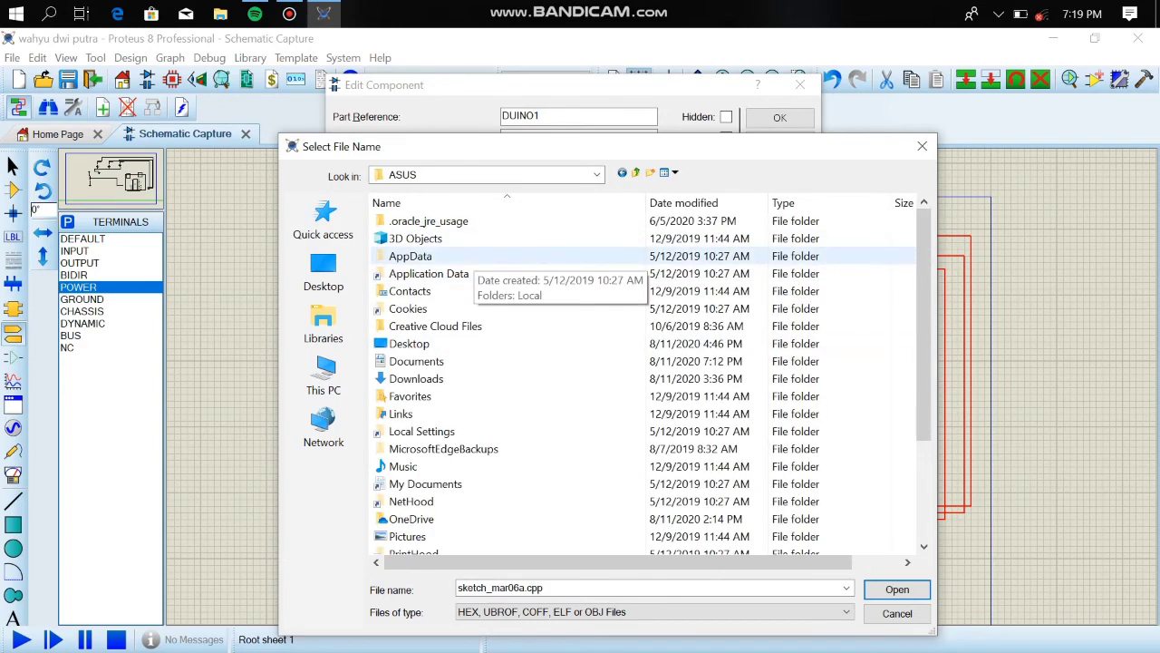
{"action": "double_click", "coordinate": [412, 257]}
{"action": "double_click", "coordinate": [401, 220]}
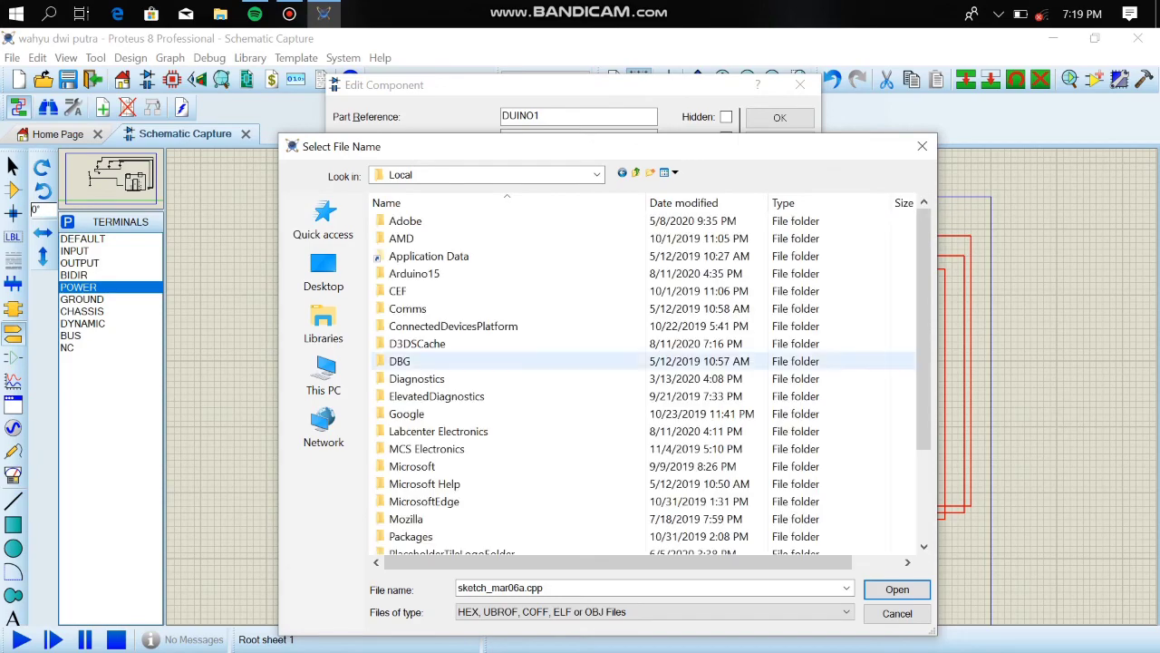
{"action": "scroll", "coordinate": [435, 273], "scroll_direction": "down", "scroll_amount": 3}
{"action": "double_click", "coordinate": [402, 501]}
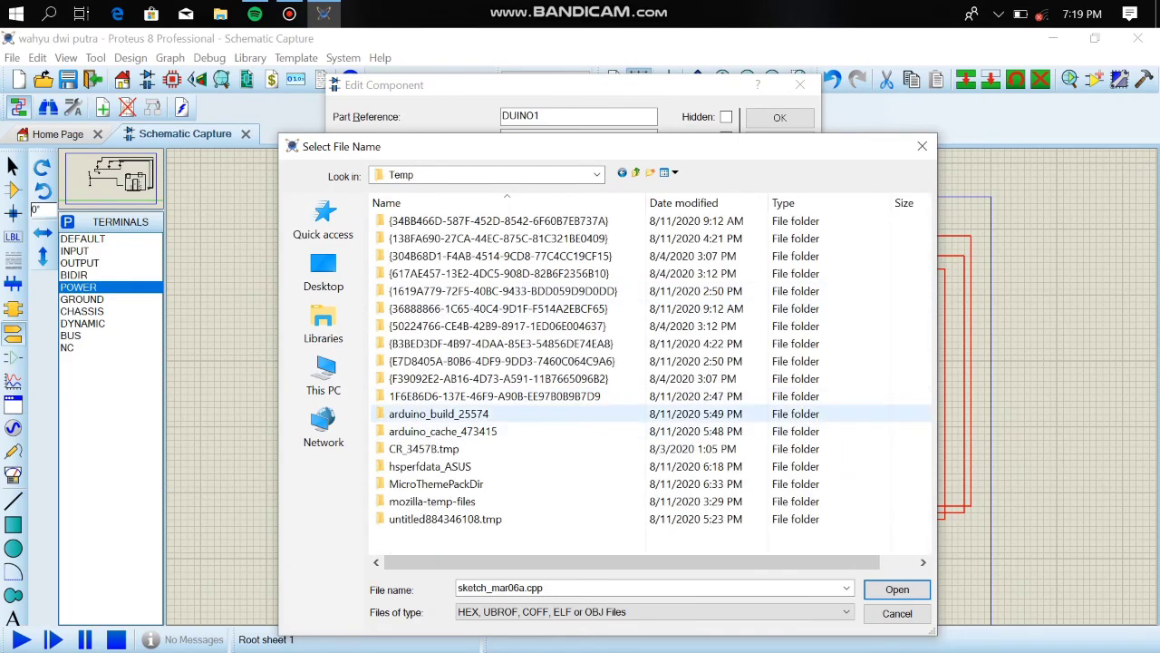
{"action": "double_click", "coordinate": [439, 413]}
{"action": "left_click", "coordinate": [544, 326]}
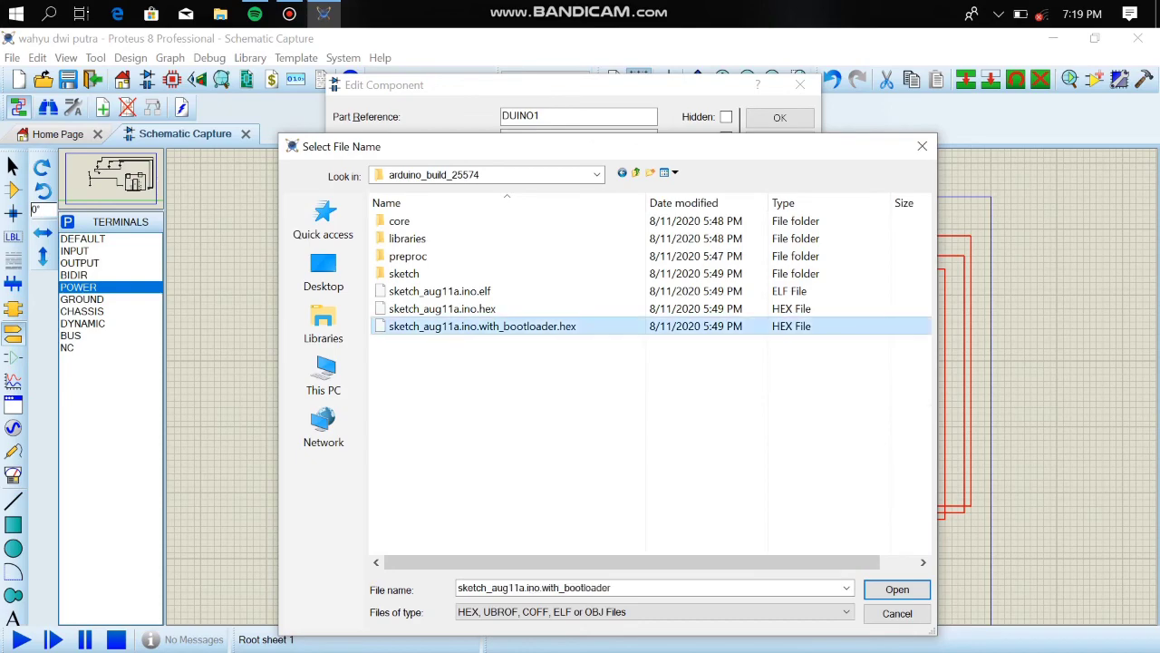
{"action": "left_click", "coordinate": [897, 589]}
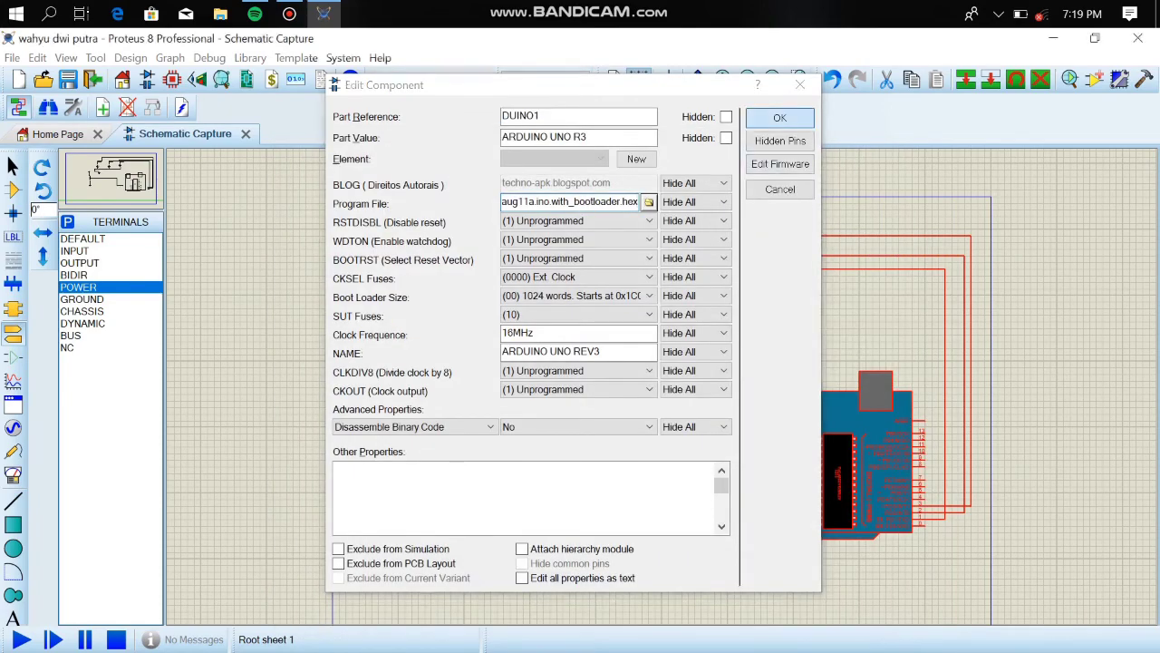
{"action": "left_click", "coordinate": [779, 118]}
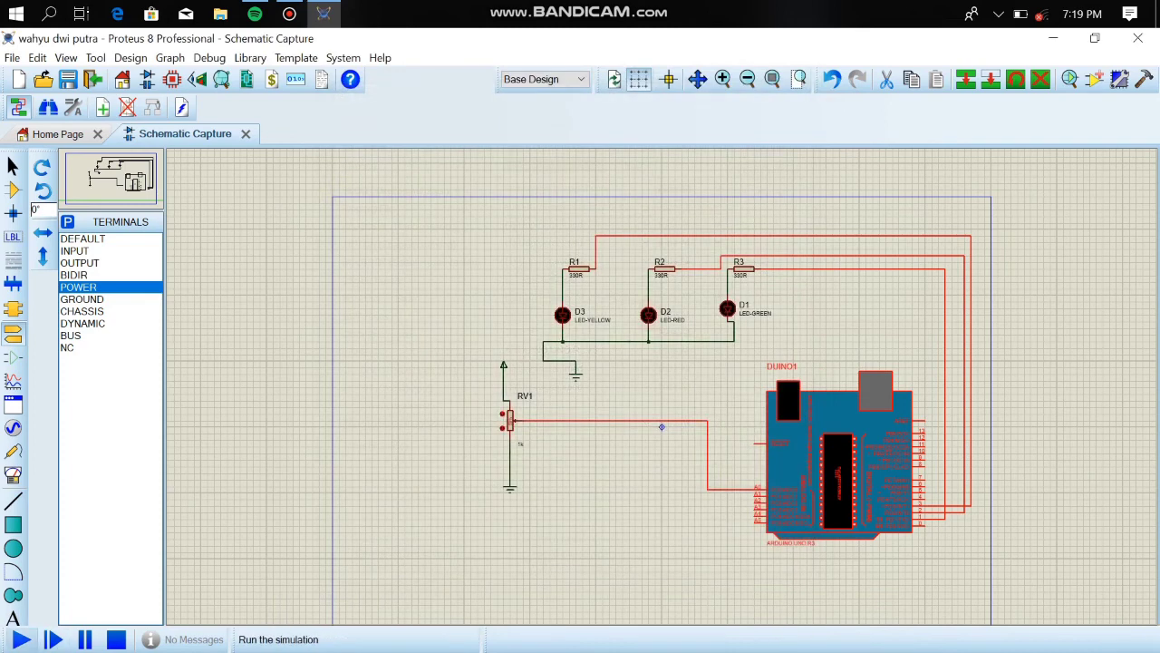
Run the simulation of the potentiometer and LED circuit
{"action": "left_click", "coordinate": [20, 639]}
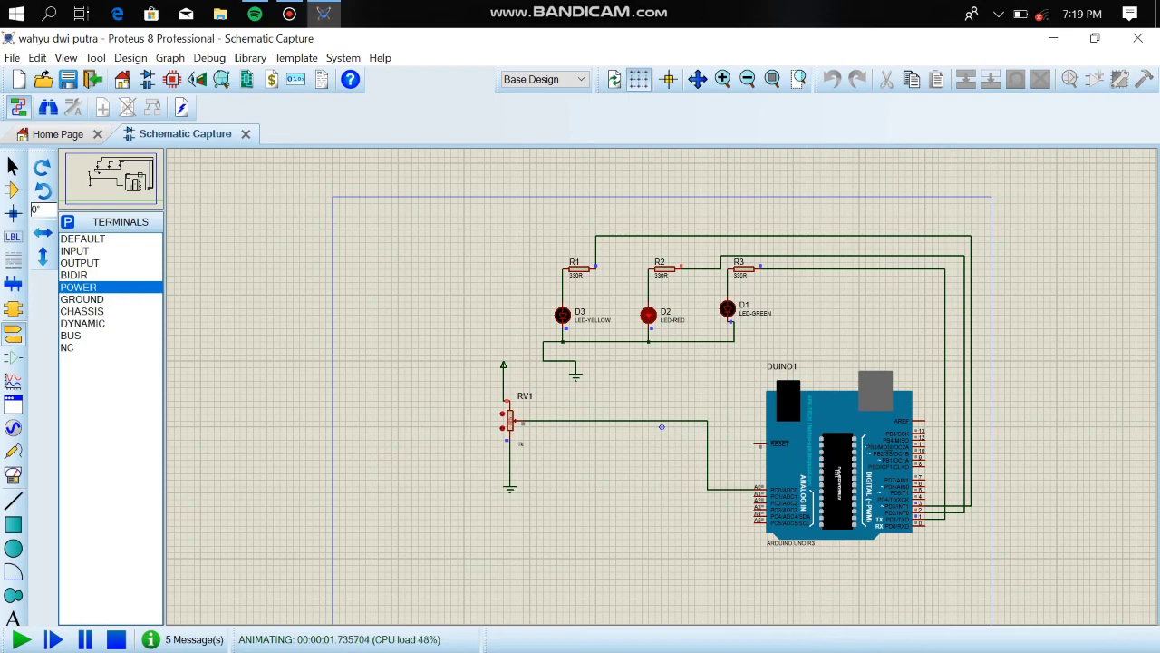
{"action": "left_click", "coordinate": [723, 79]}
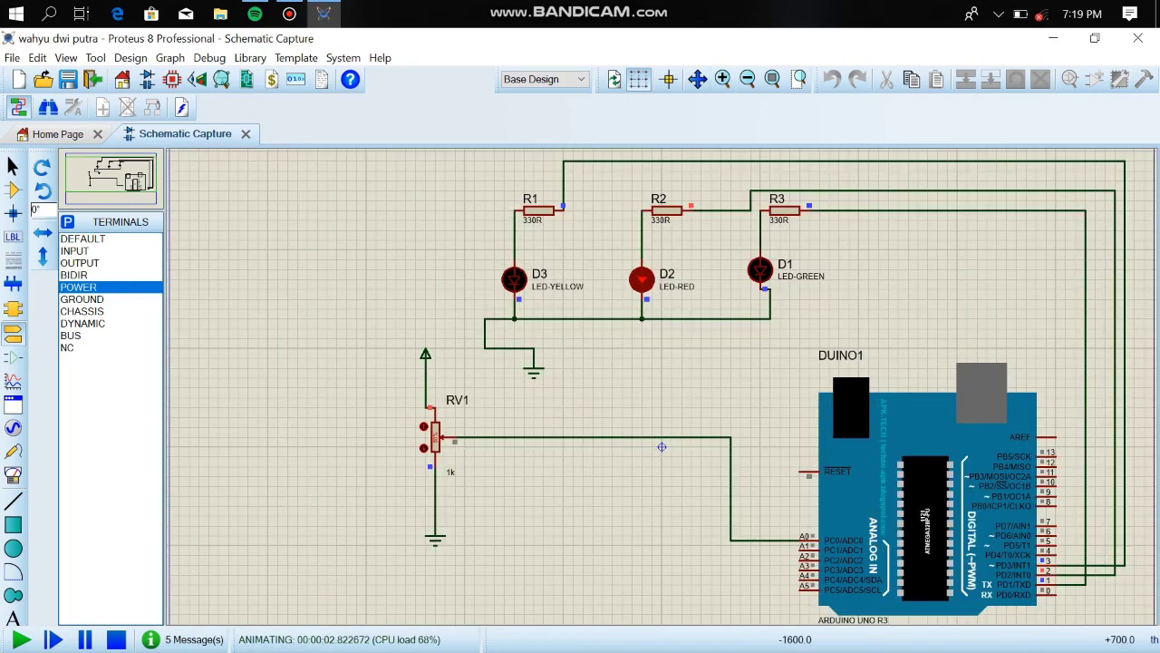